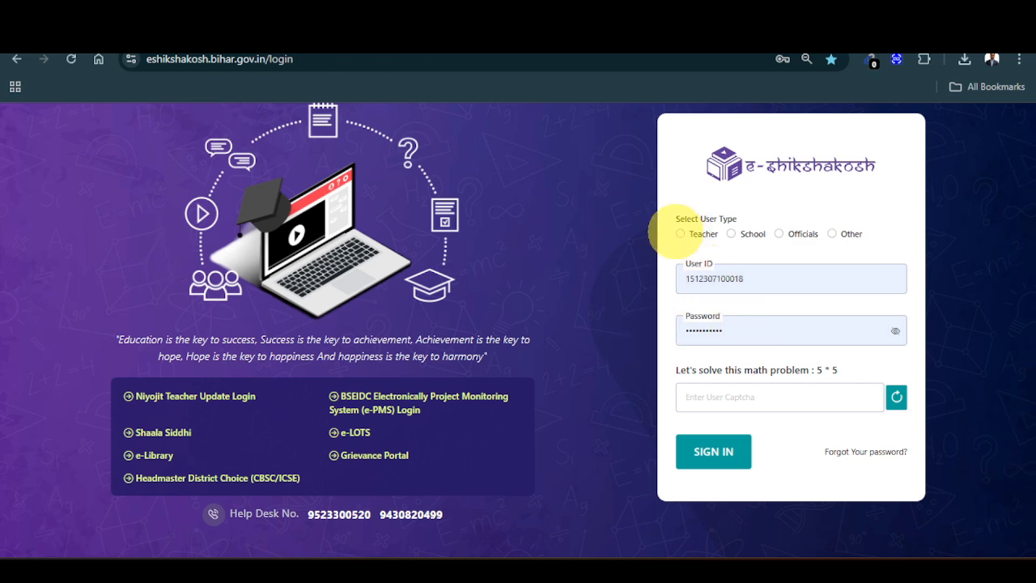
Sign in as user type Teacher with the prefilled credentials, answering the math captcha with 25
left_click(680, 233)
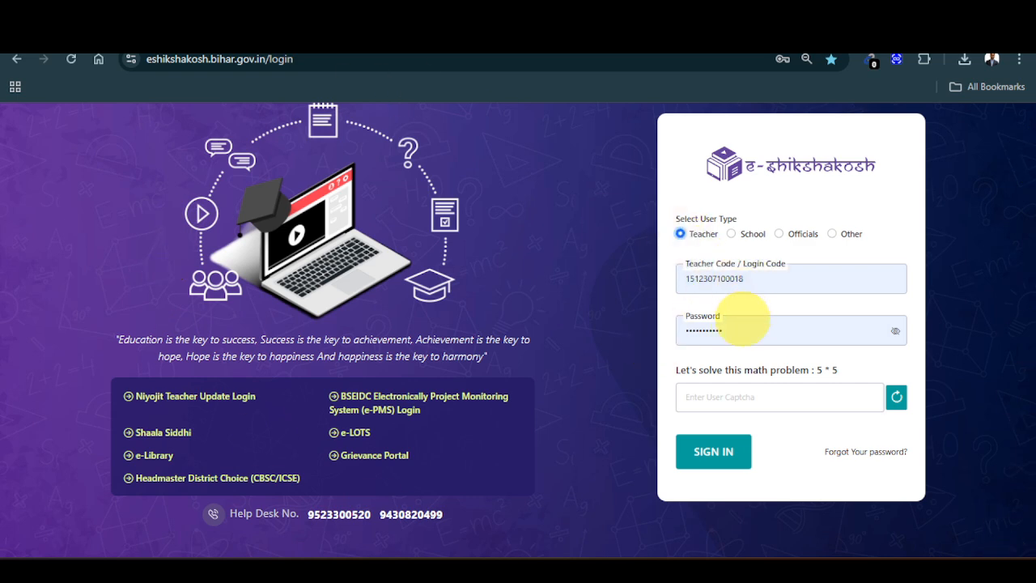
left_click(743, 398)
type("25")
key("Return")
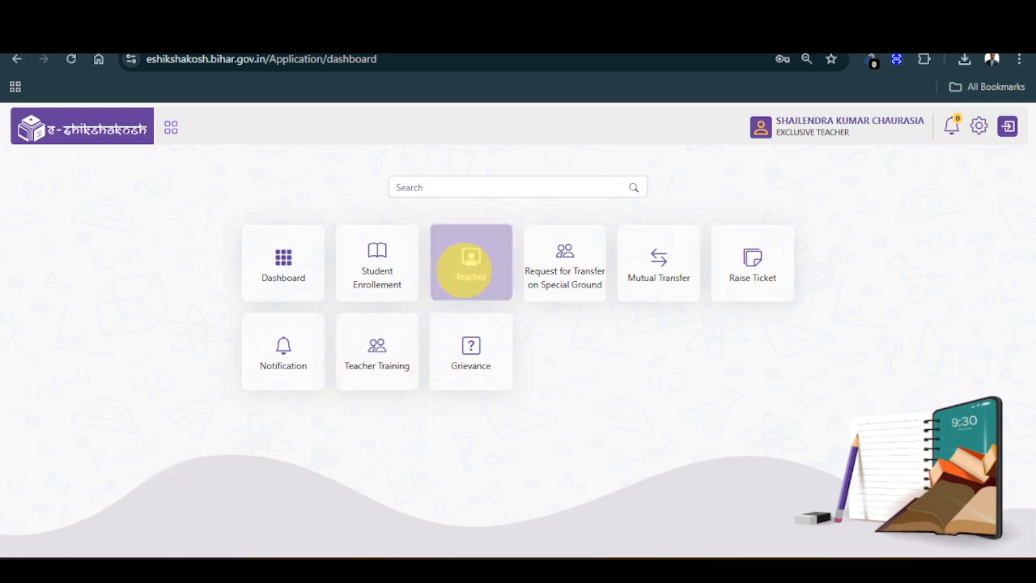
Open the form for adding a new Teacher Monthly Award application in the Teacher module
left_click(470, 257)
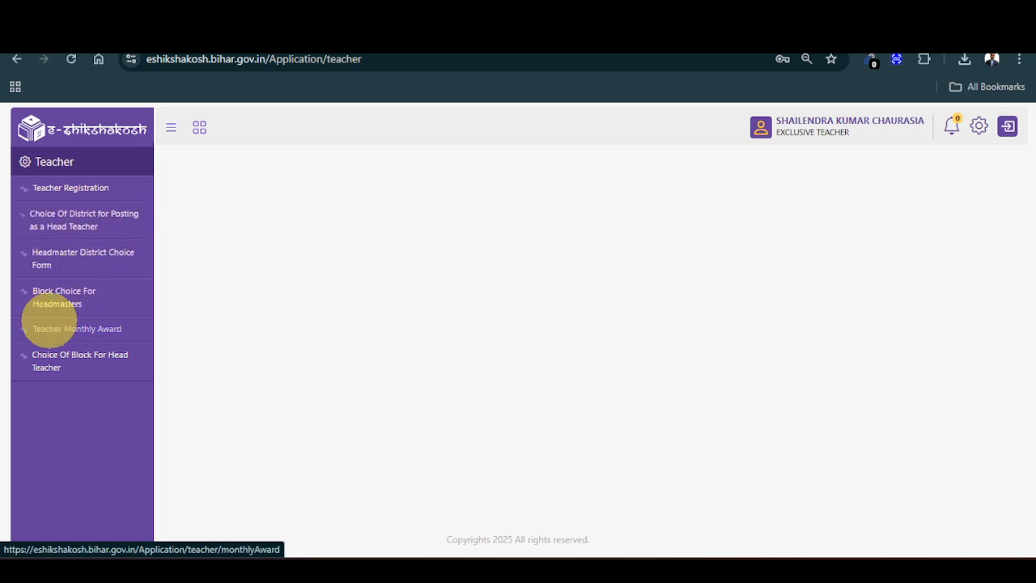
left_click(70, 325)
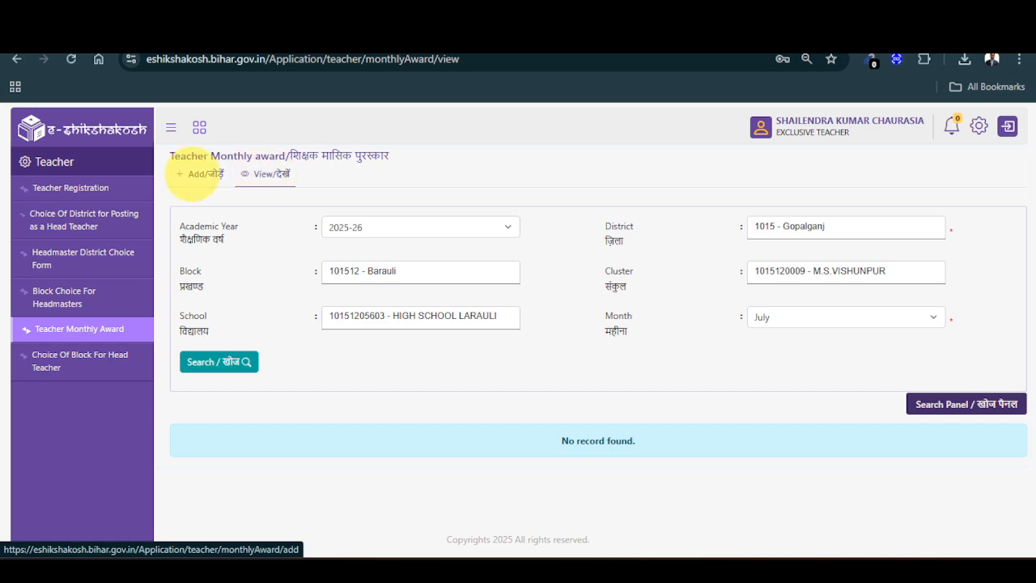
left_click(194, 174)
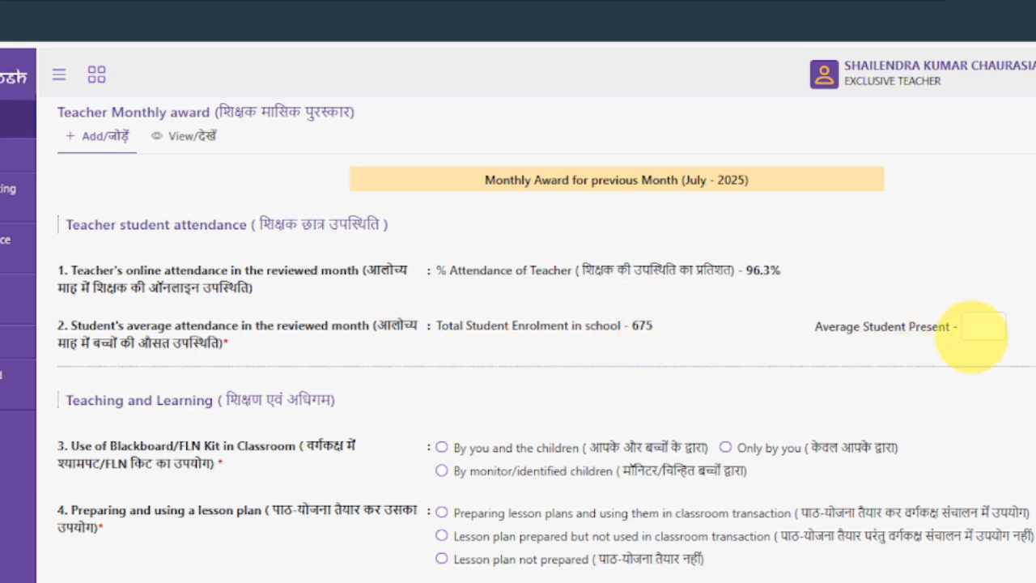
Enter 500 as the average student present and answer question 3 on blackboard/FLN kit use with "By you and the children"
left_click(983, 326)
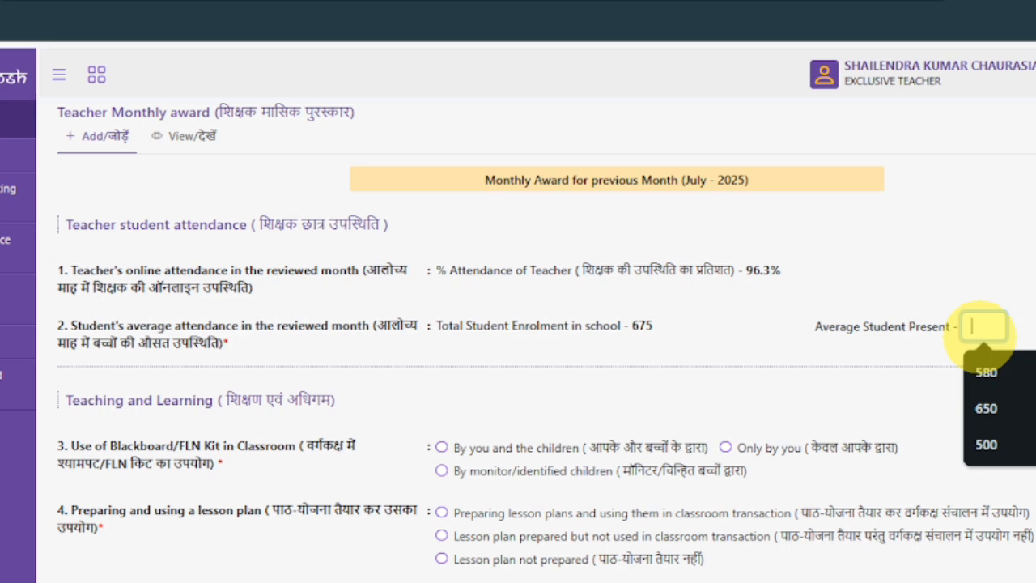
type("500")
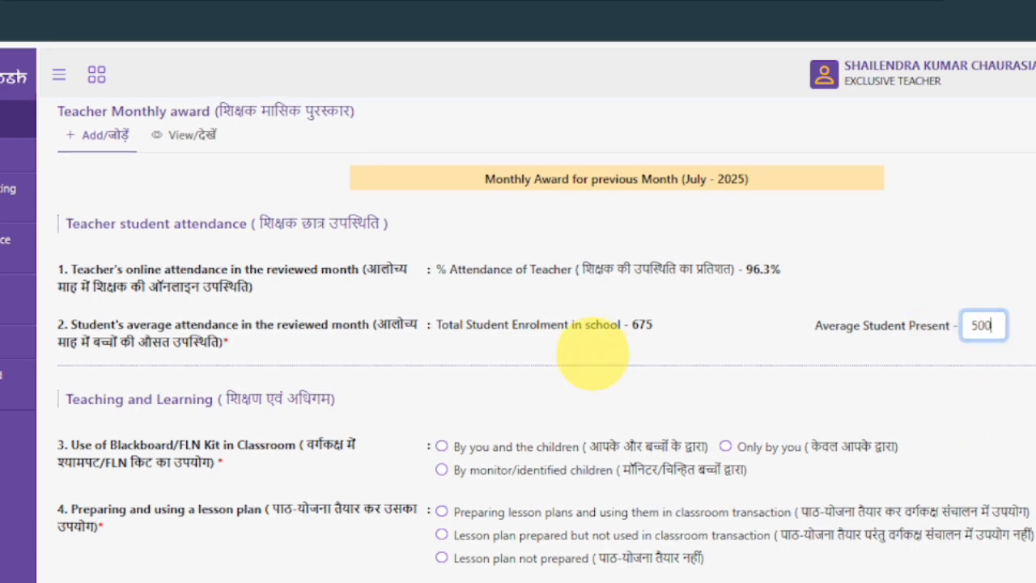
scroll(590, 397, "down", 3)
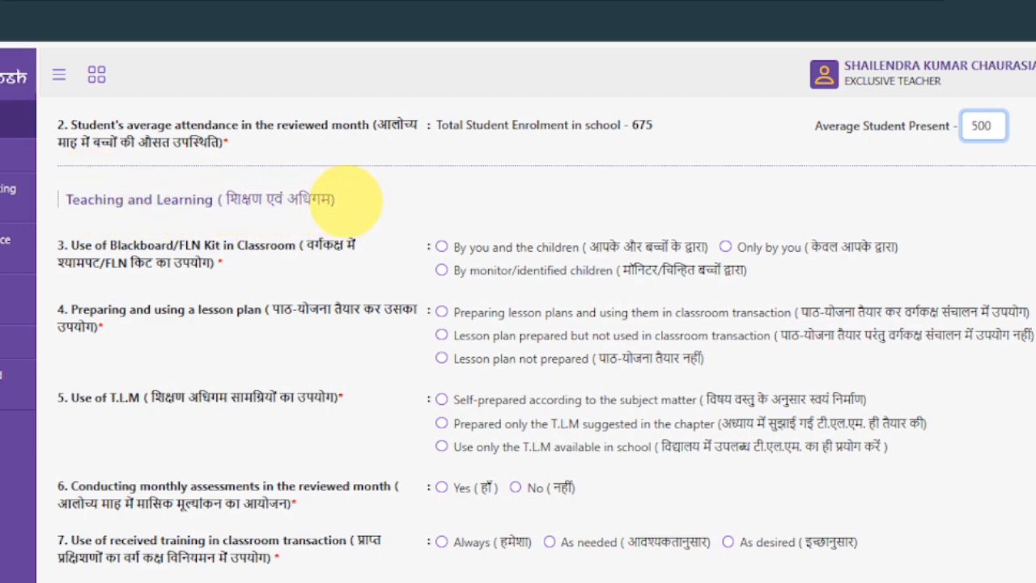
scroll(202, 243, "down", 2)
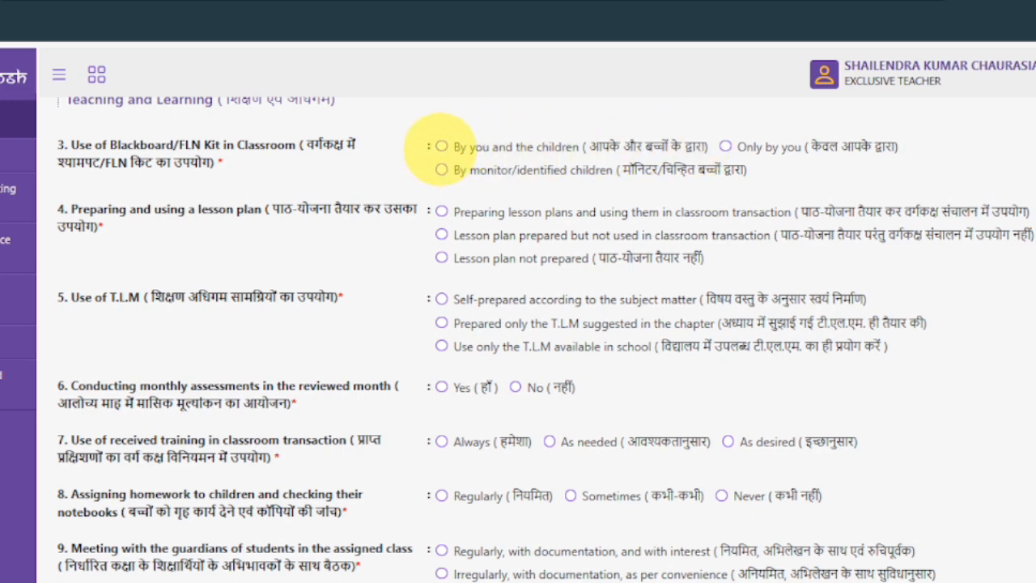
left_click(441, 146)
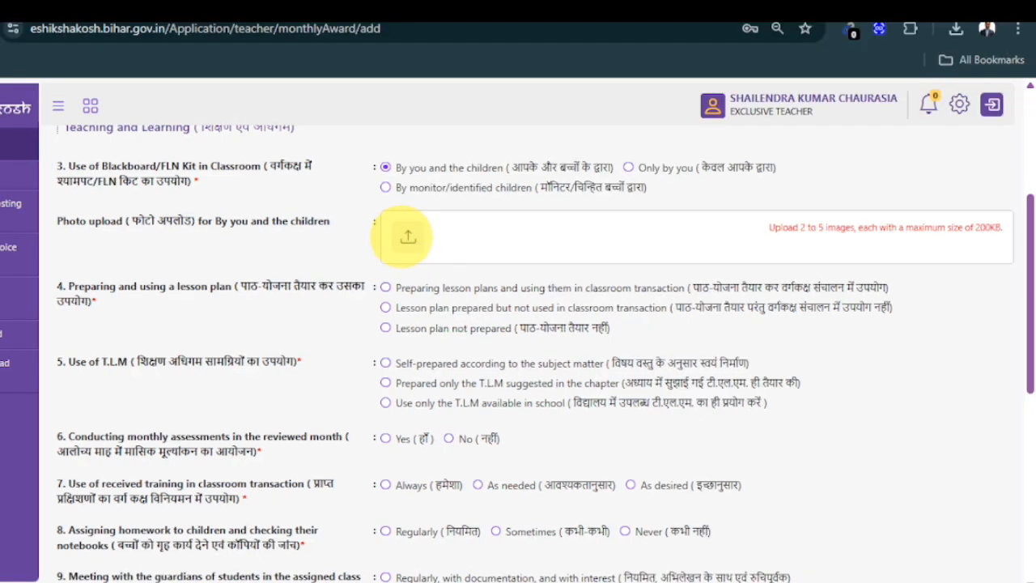
Attach photo_2025-08-05_13-18-09 from the Telegram Desktop folder in Downloads as the photo for question 3
left_click(401, 236)
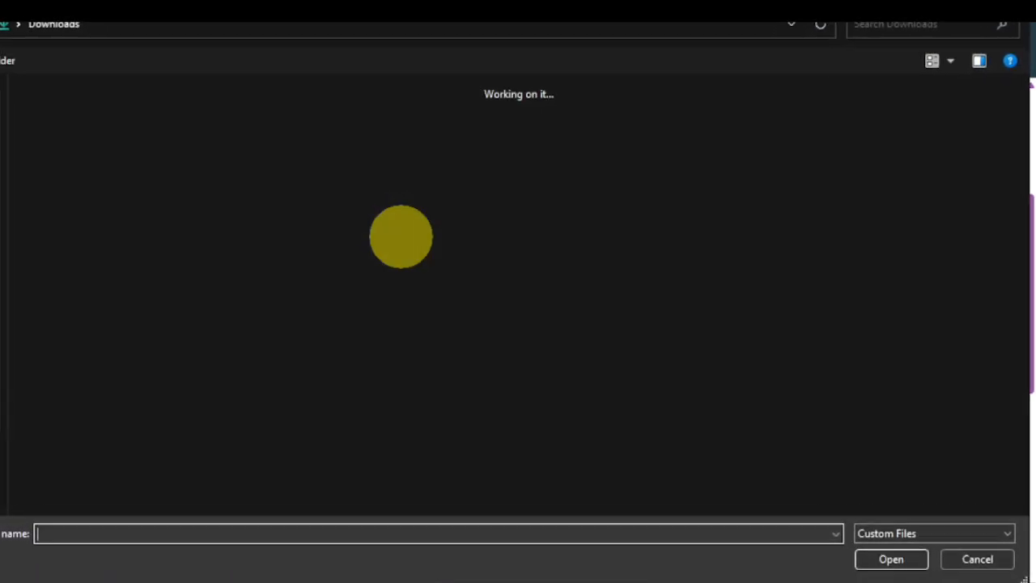
left_click(1016, 5)
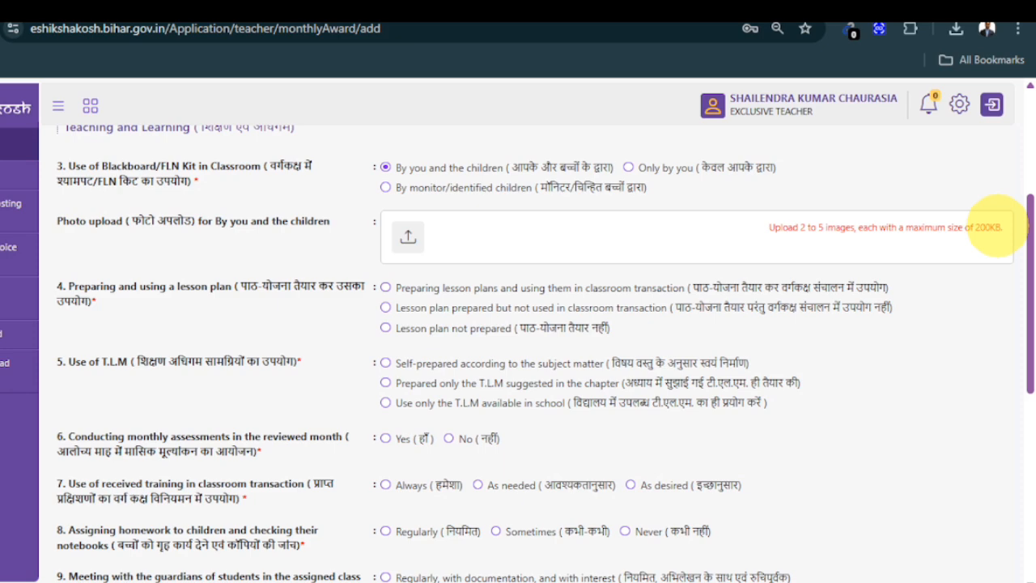
left_click(410, 237)
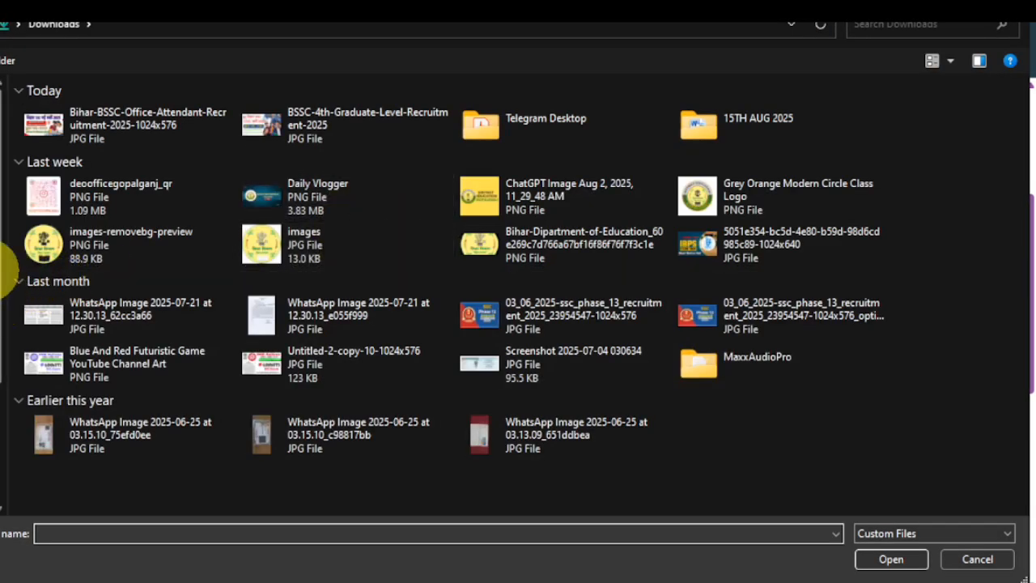
double_click(559, 123)
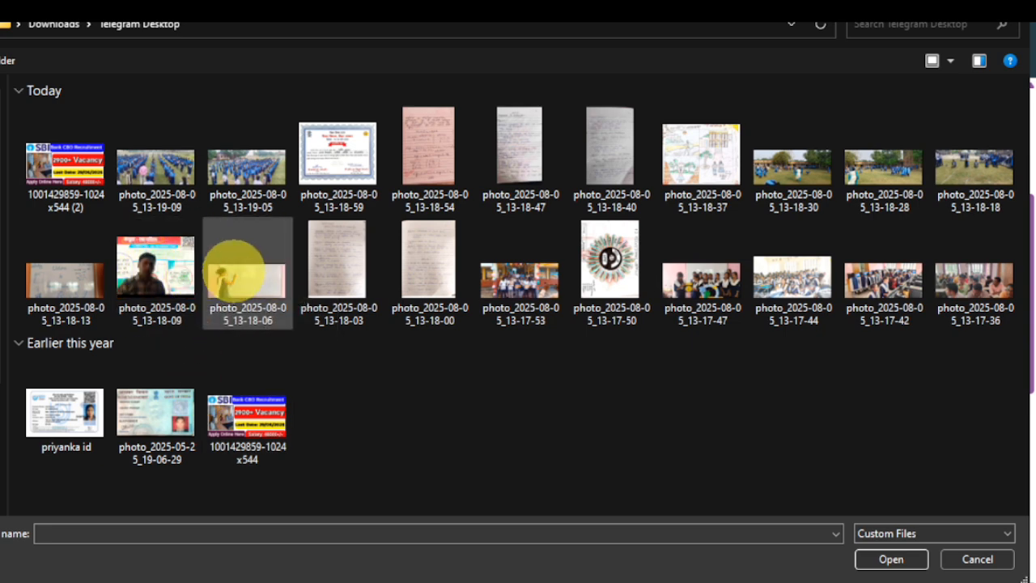
left_click(233, 270)
left_click(170, 283)
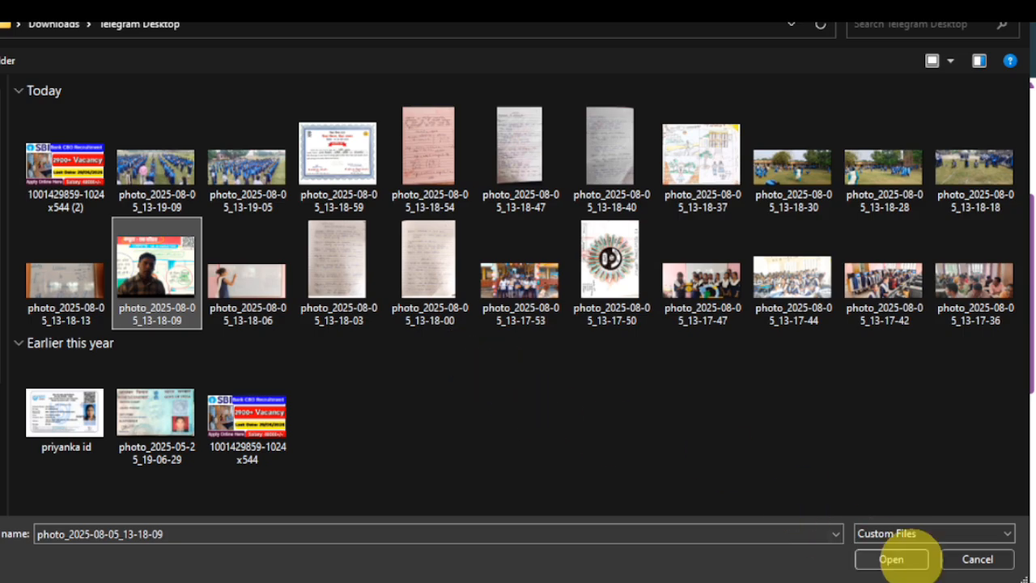
left_click(902, 557)
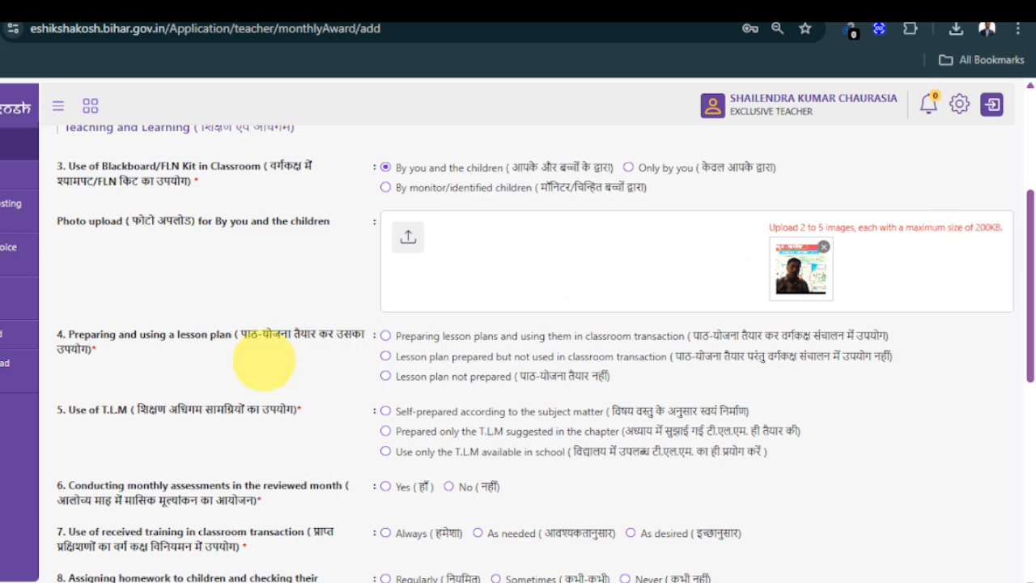
Answer question 4 with "Preparing lesson plans and using them in classroom transaction" and question 5 with "Self-prepared according to the subject matter"
scroll(234, 397, "down", 1)
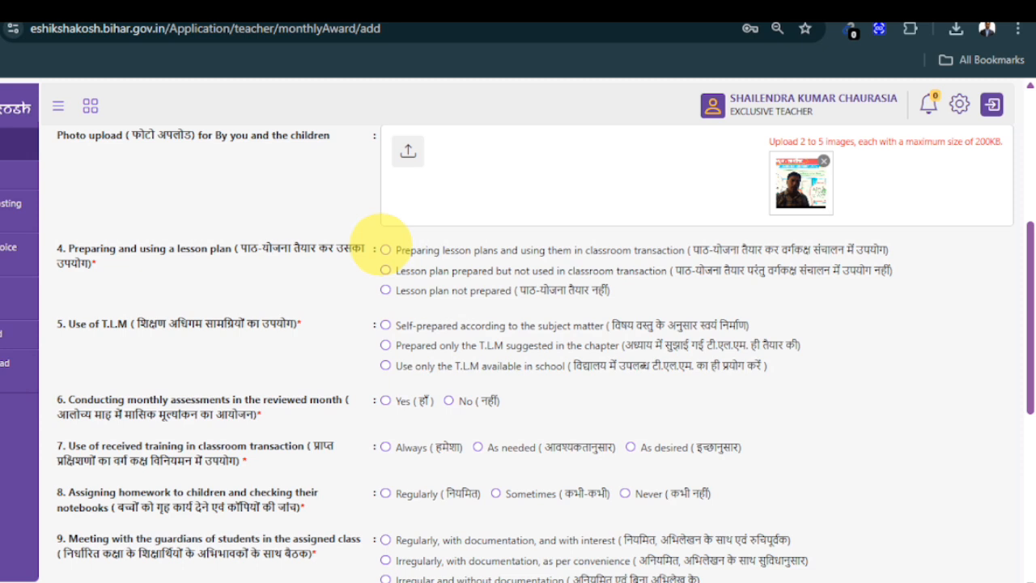
left_click(385, 249)
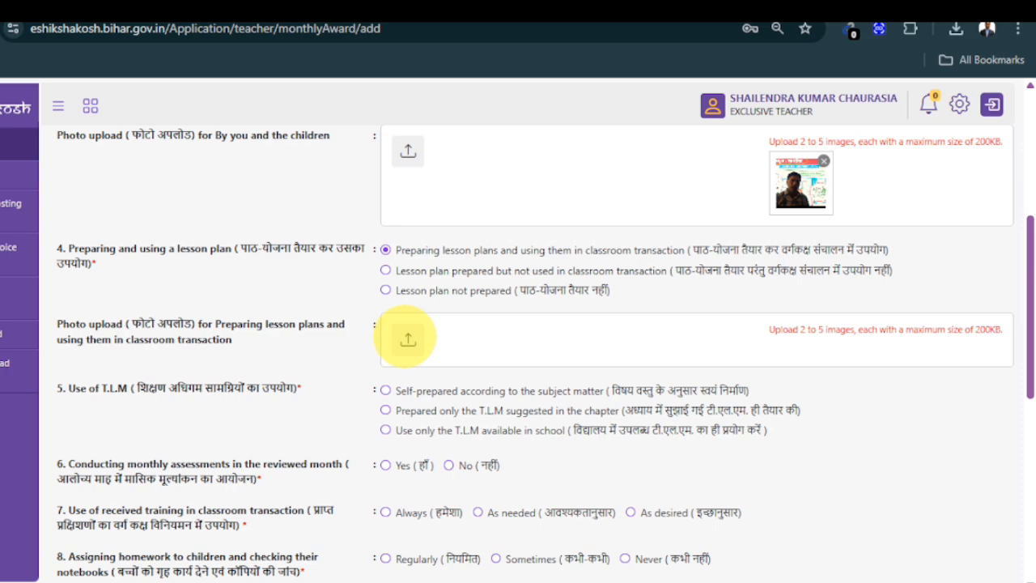
scroll(395, 332, "down", 1)
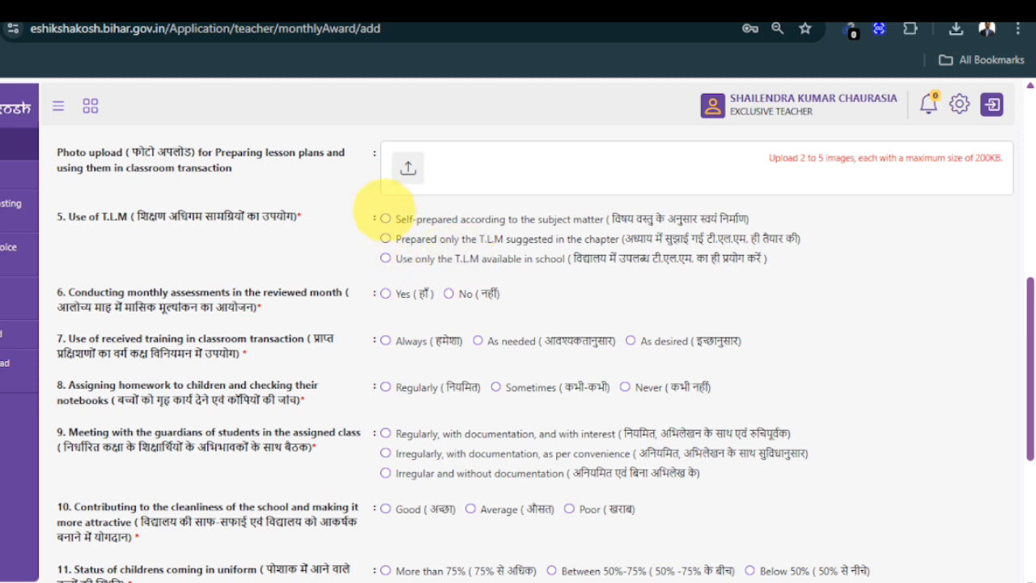
left_click(385, 219)
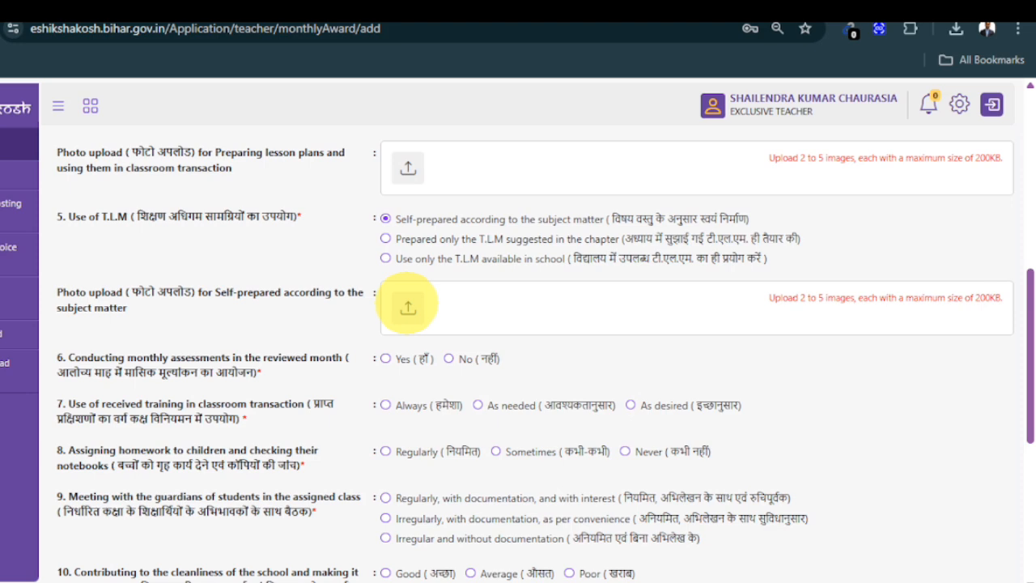
Answer question 6 on monthly assessments with Yes and question 7 on use of received training with Always
scroll(408, 305, "down", 2)
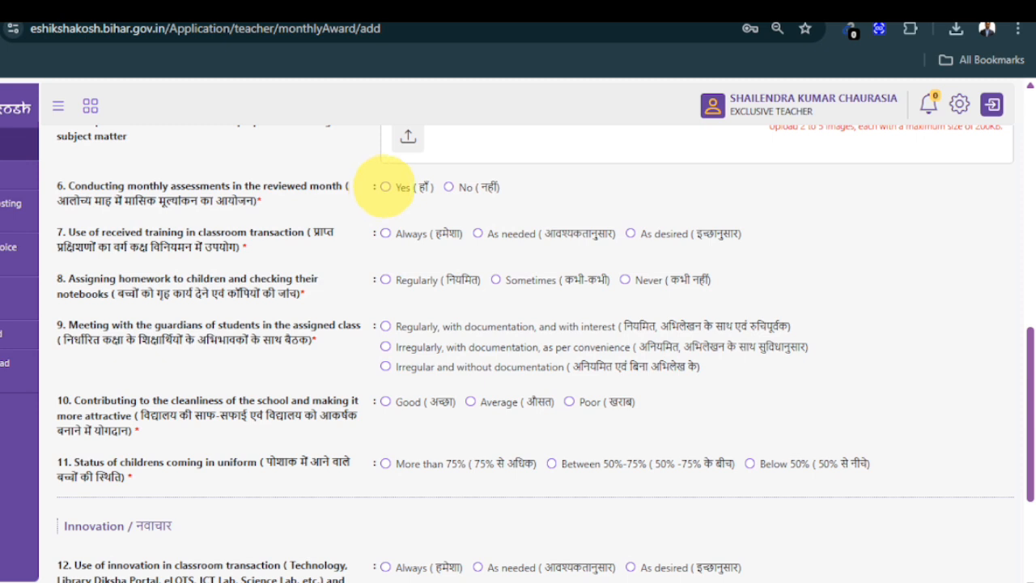
left_click(385, 187)
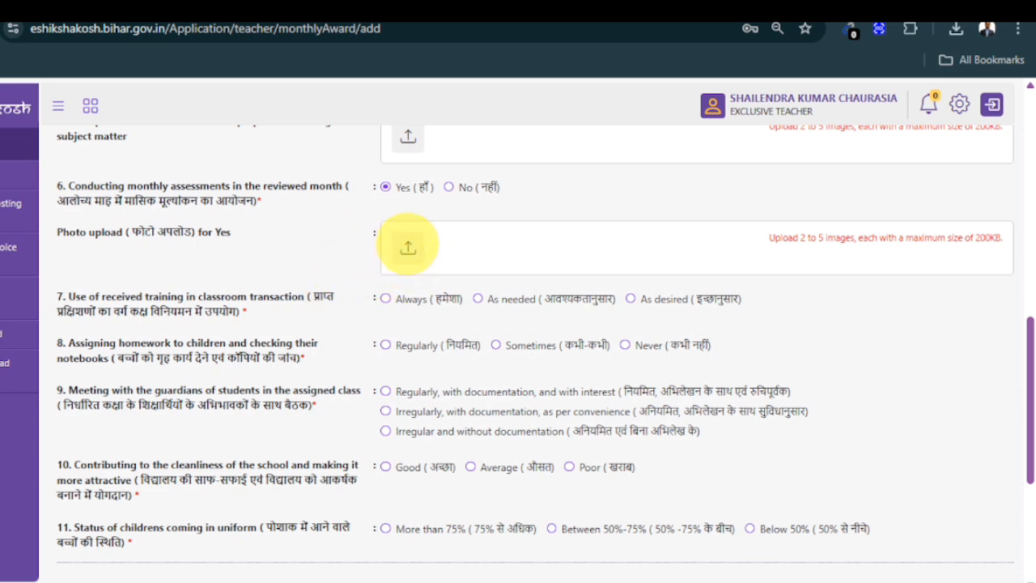
scroll(258, 273, "down", 1)
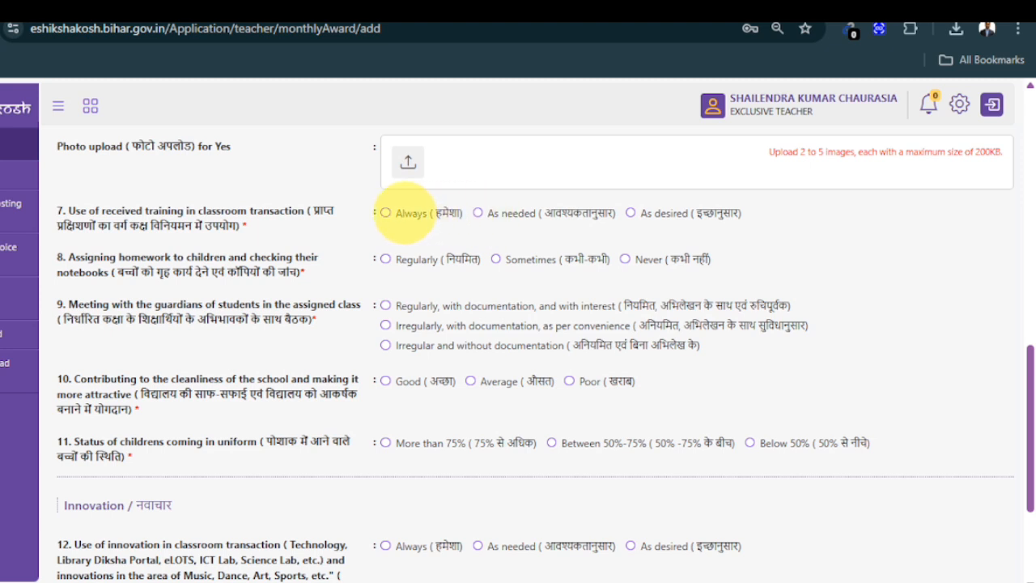
left_click(387, 212)
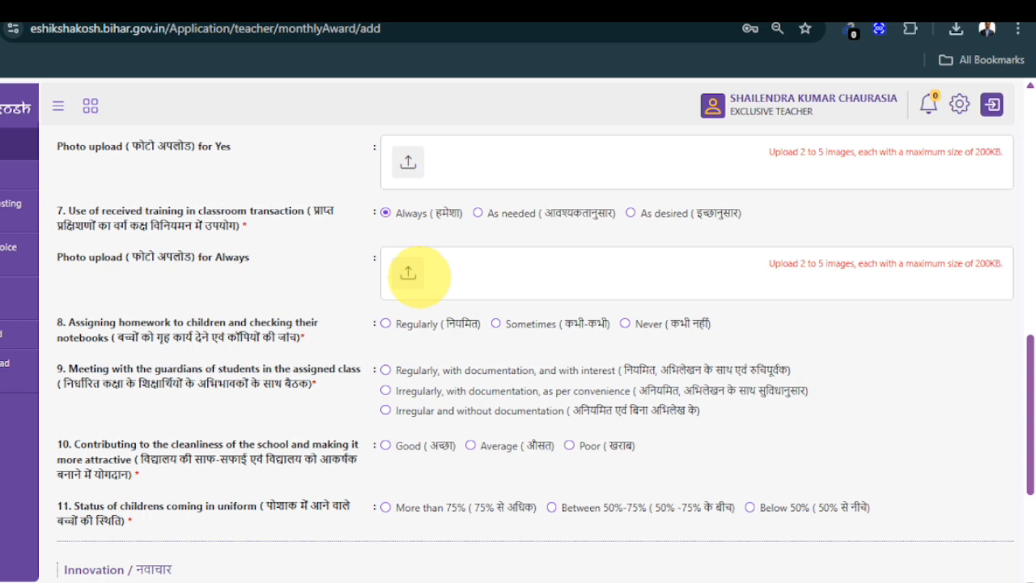
Answer question 8 on homework with Regularly and question 9 on guardian meetings with "Regularly, with documentation, and with interest"
scroll(419, 275, "down", 1)
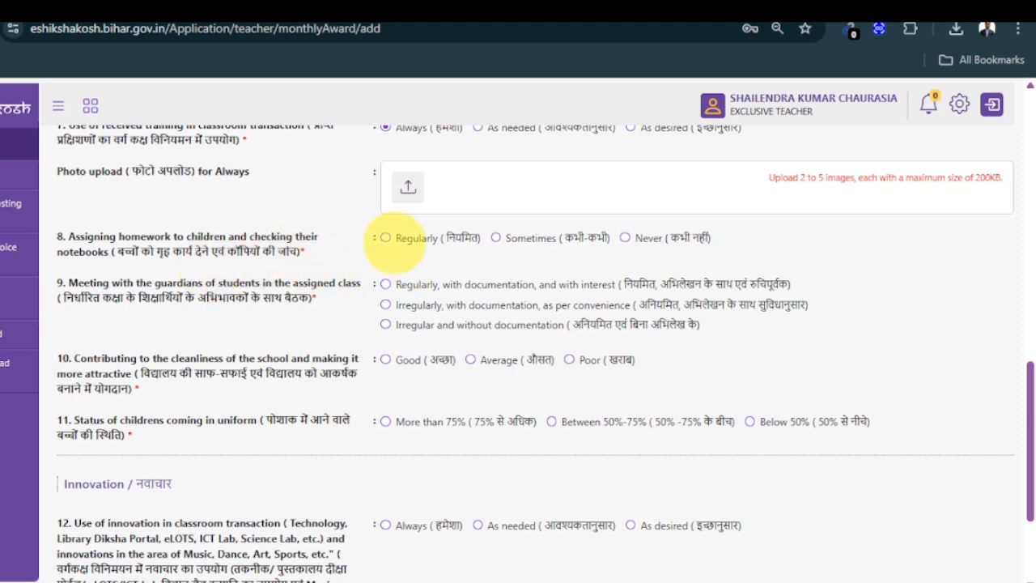
left_click(385, 237)
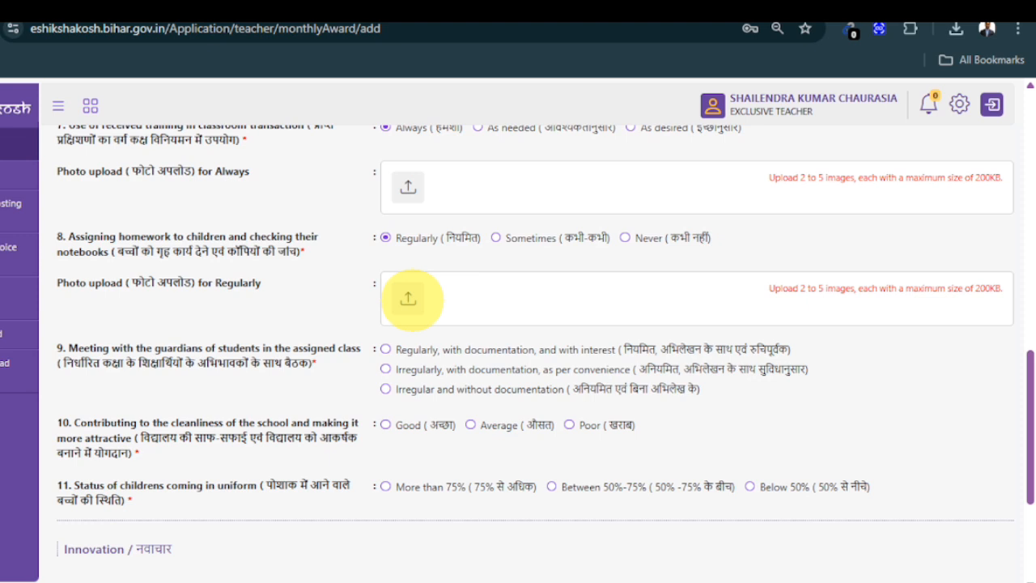
scroll(365, 259, "down", 2)
scroll(139, 243, "down", 2)
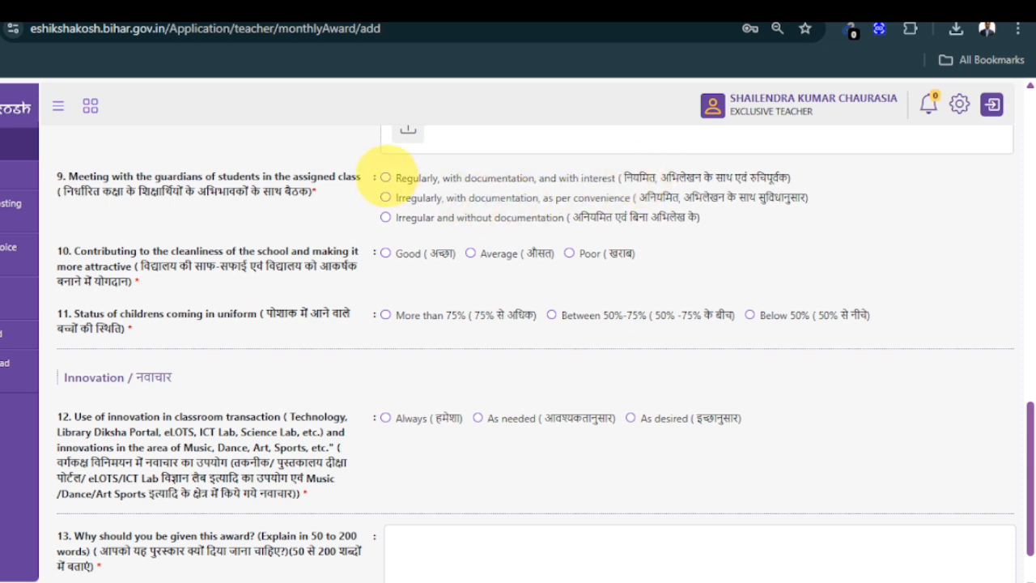
left_click(385, 177)
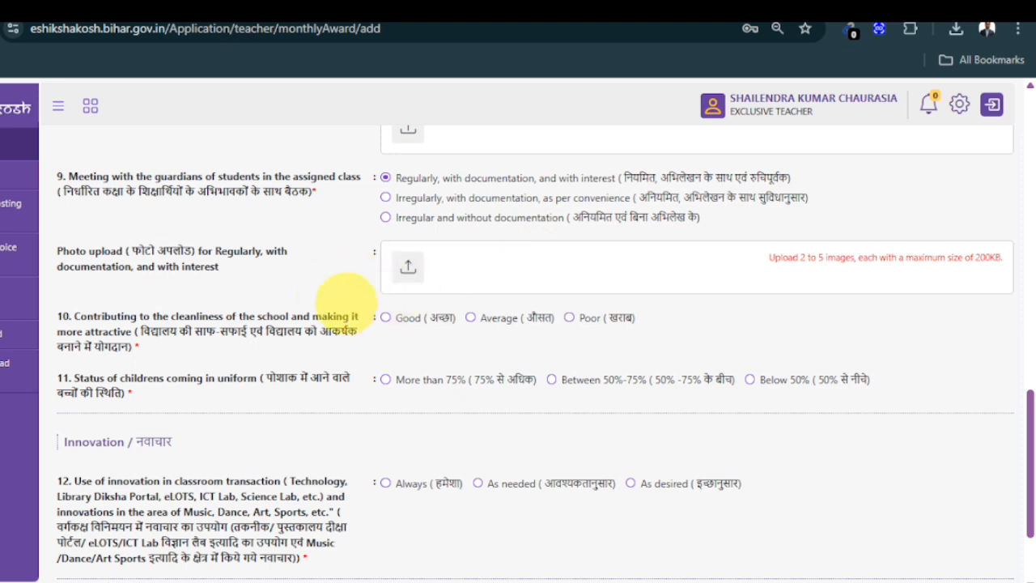
Answer question 10 on school cleanliness with Good and question 12 on innovation in classroom transaction with Always
scroll(513, 259, "down", 1)
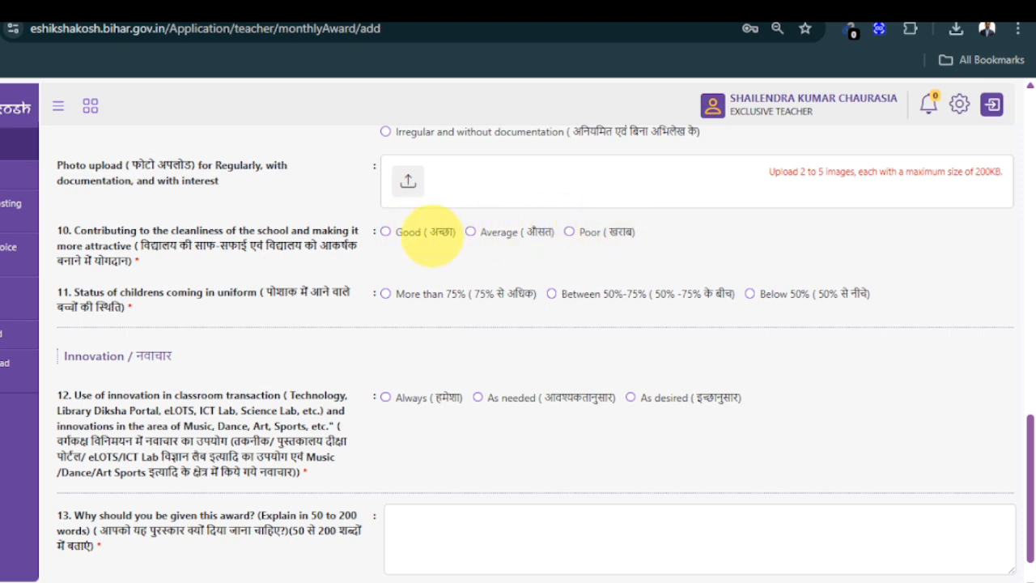
left_click(386, 231)
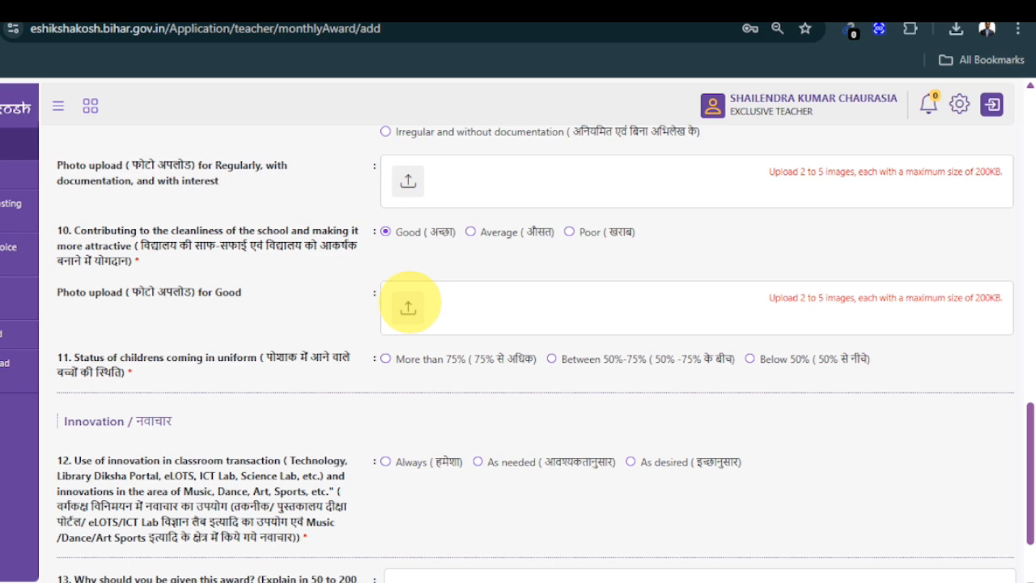
scroll(407, 303, "down", 1)
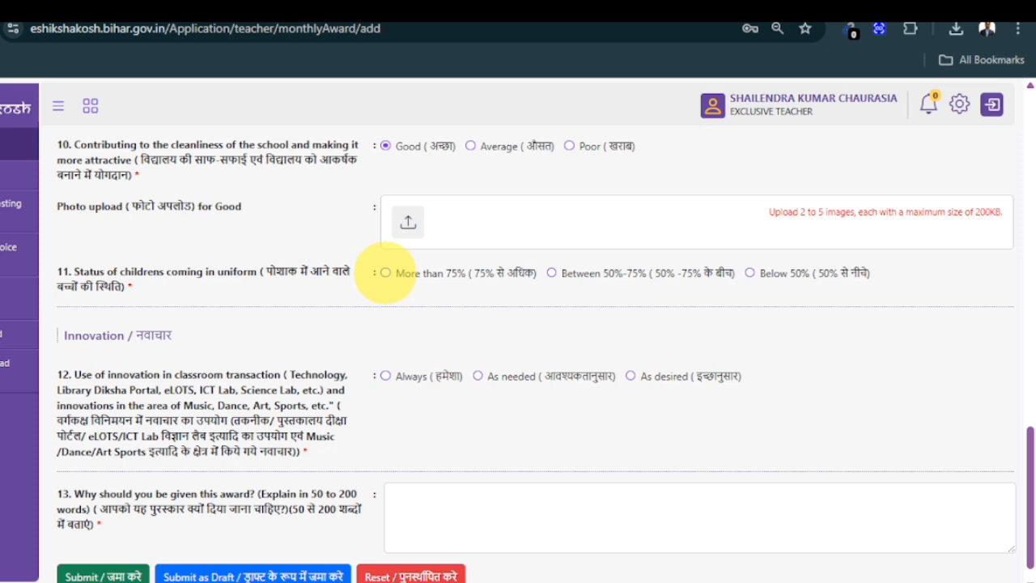
scroll(385, 273, "down", 1)
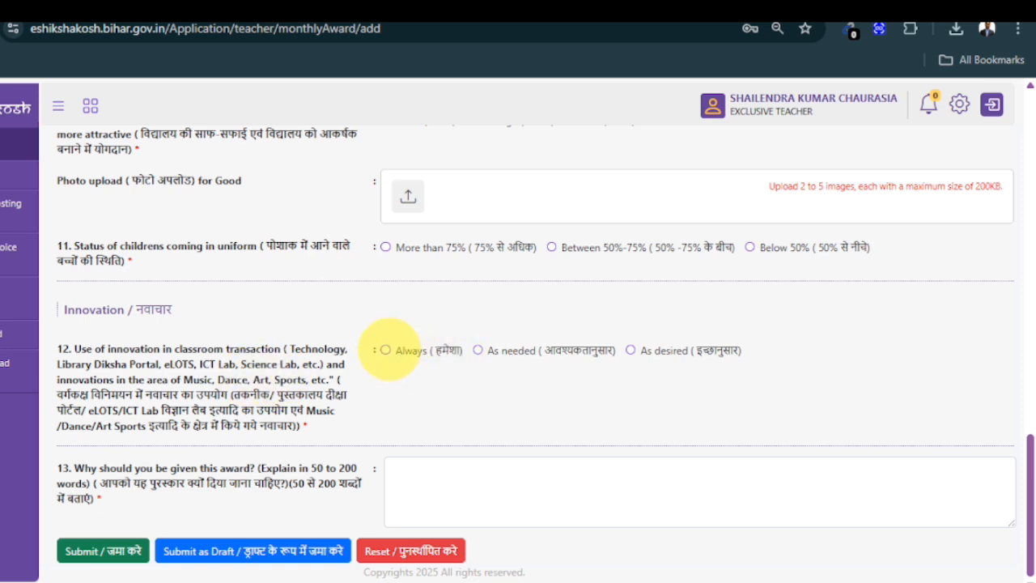
left_click(386, 350)
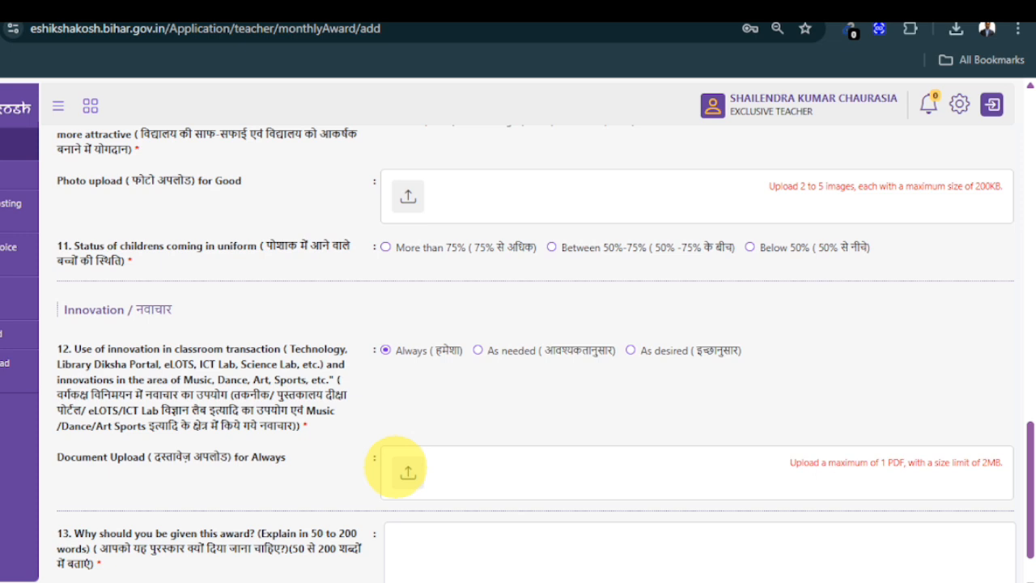
Check the file type and size limit stated for the question 12 document upload
scroll(397, 461, "down", 2)
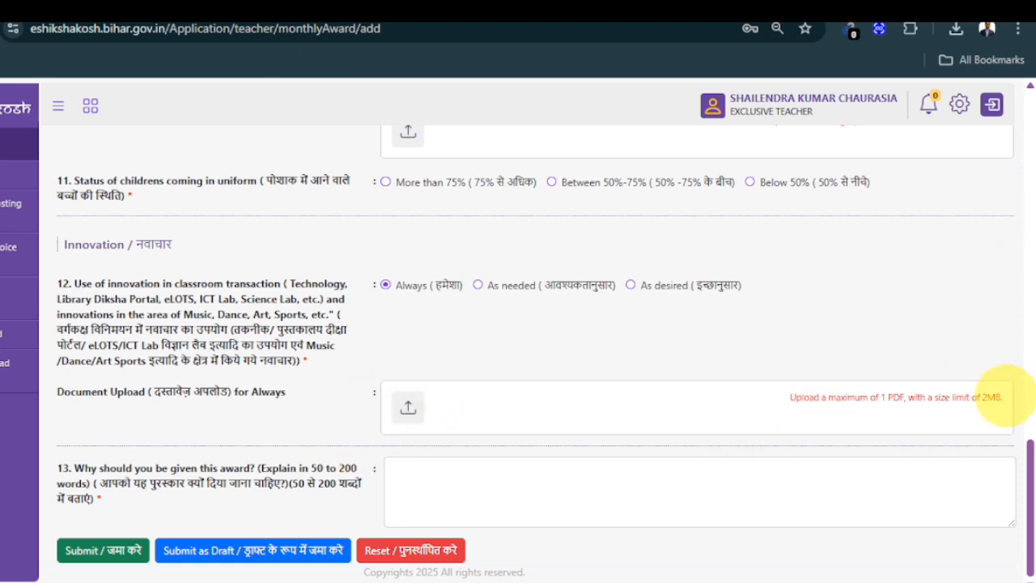
left_click_drag(1000, 397, 786, 397)
left_click(638, 393)
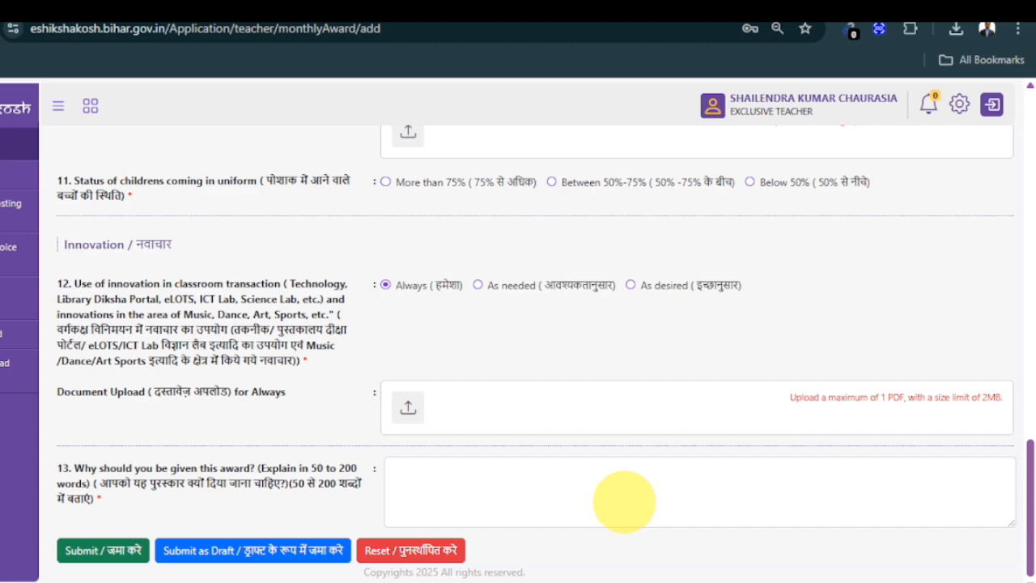
Switch to File Explorer and open the Telegram Desktop folder inside Downloads
mouse_move(563, 579)
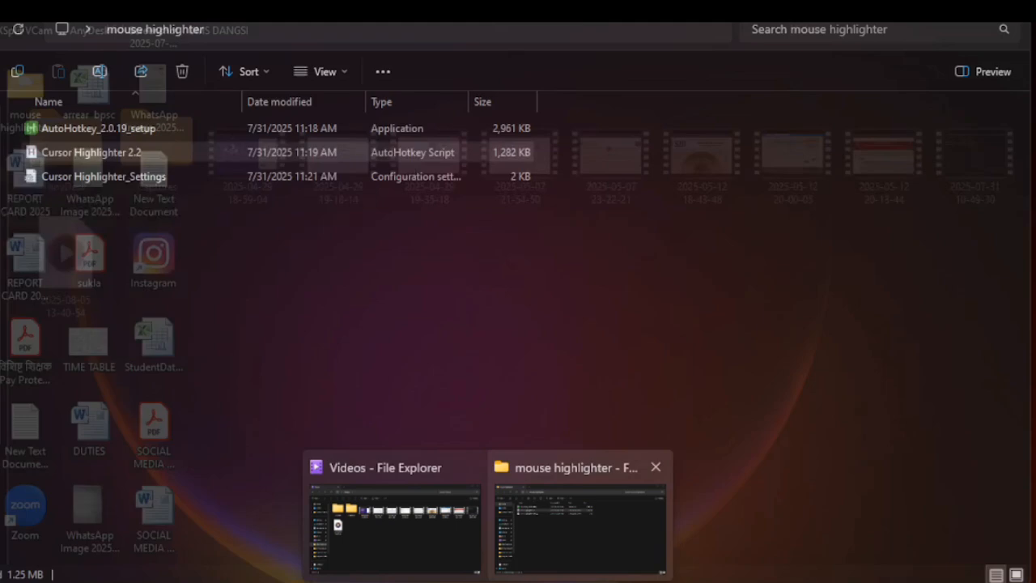
left_click(569, 527)
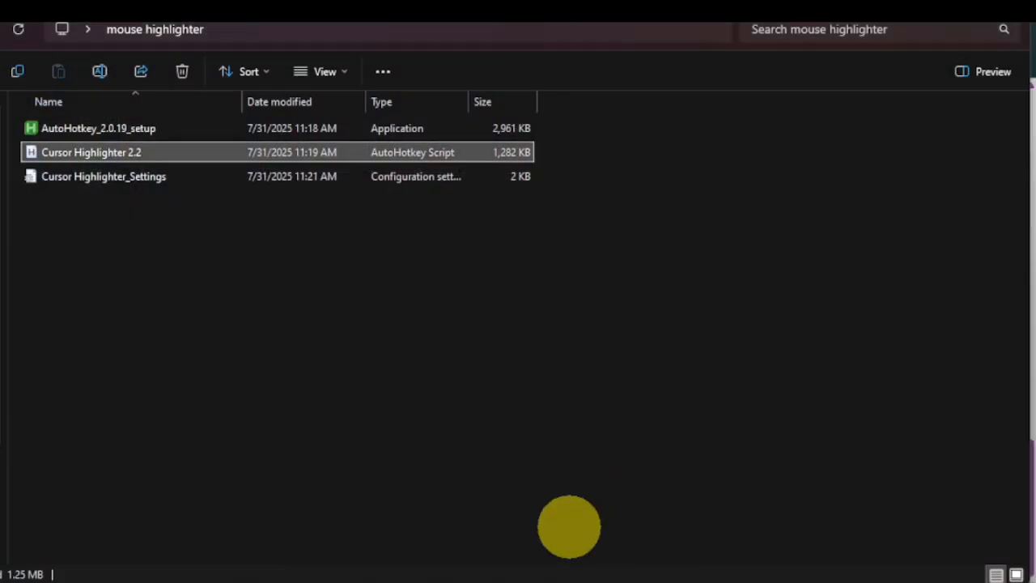
mouse_move(489, 579)
left_click(394, 521)
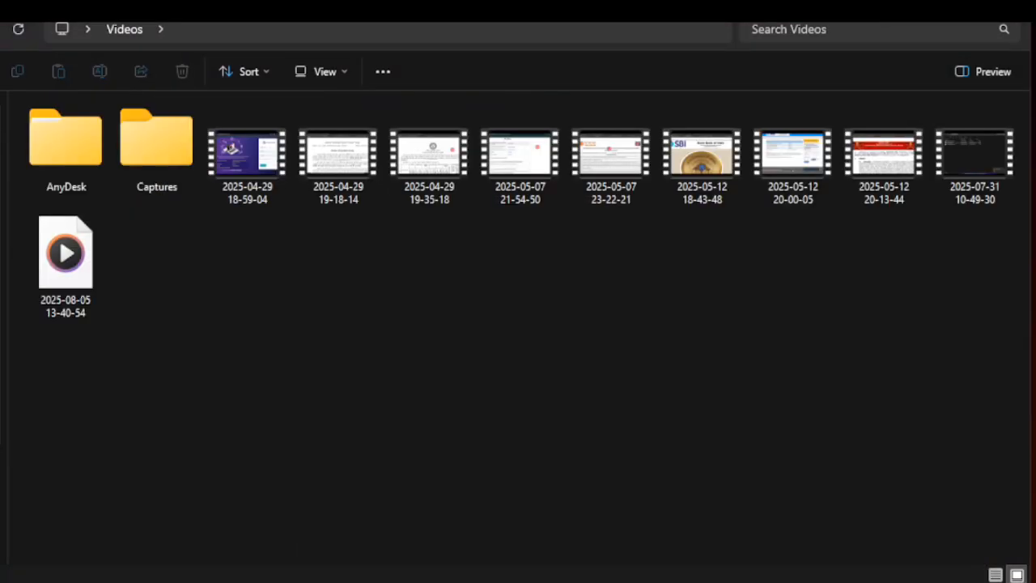
left_click(2, 225)
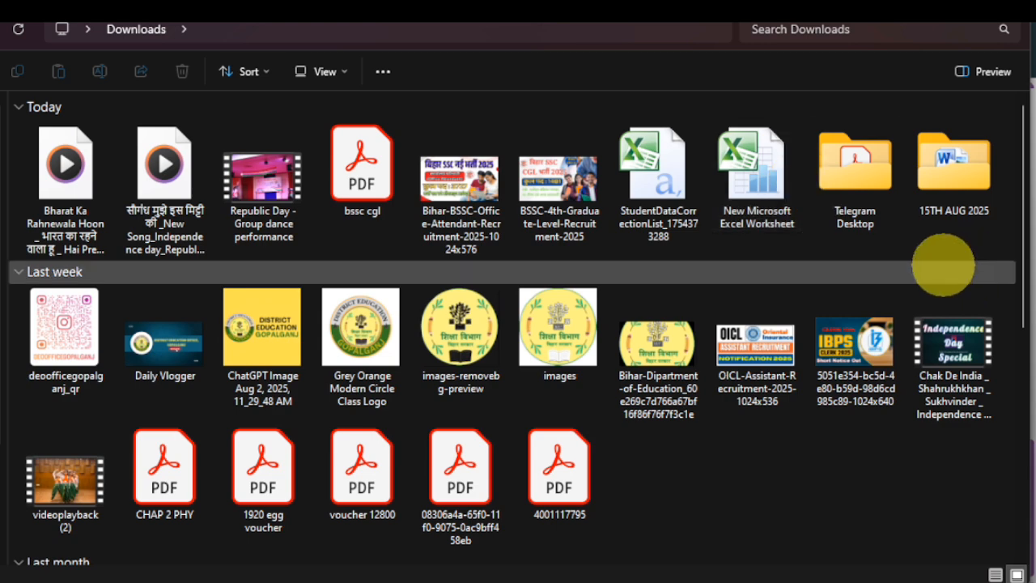
double_click(855, 162)
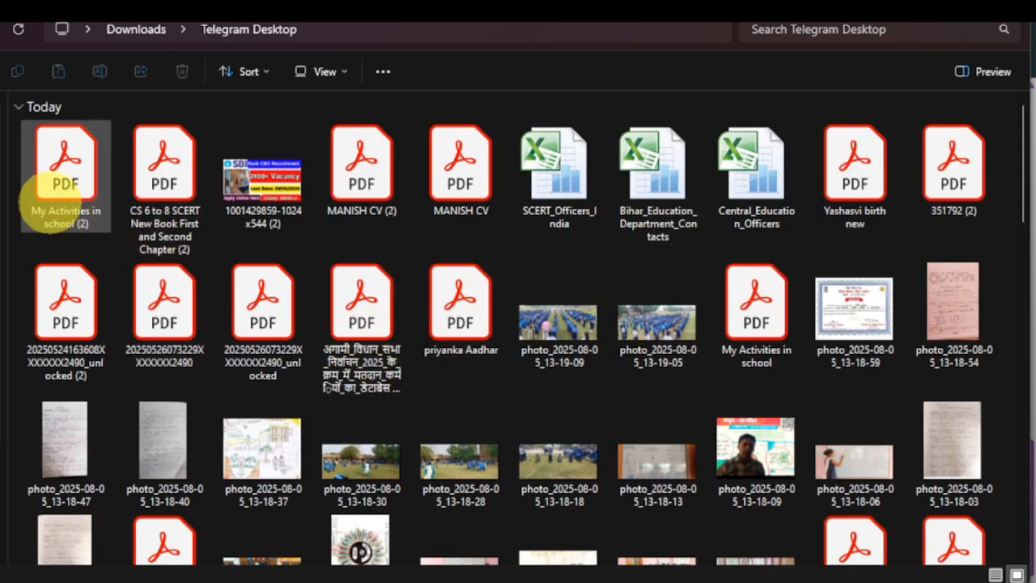
Open the PDF "My Activities in school (2)", examine its school activity pages through to the last one, and close it
left_click(49, 174)
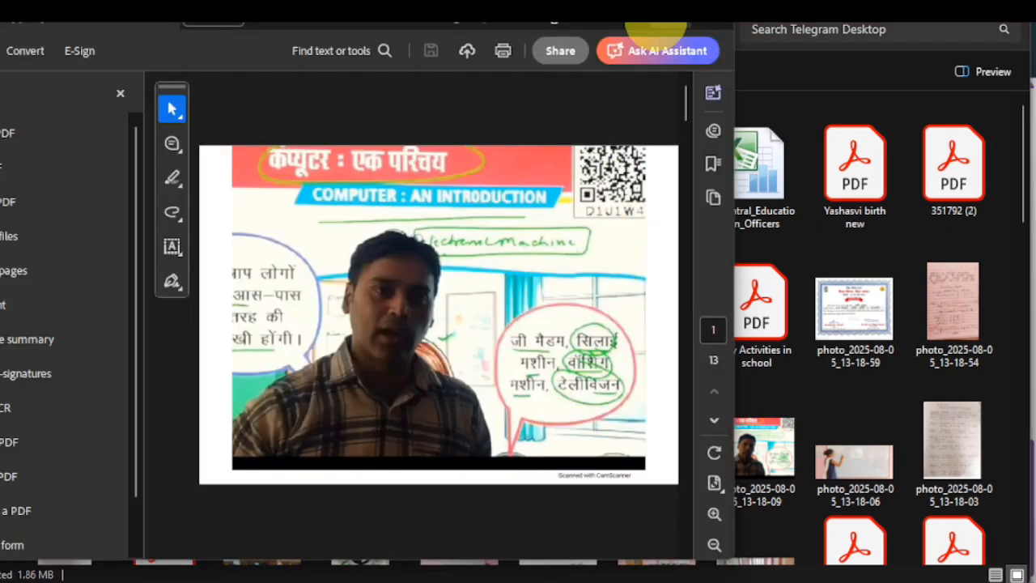
left_click(660, 17)
scroll(680, 209, "down", 15)
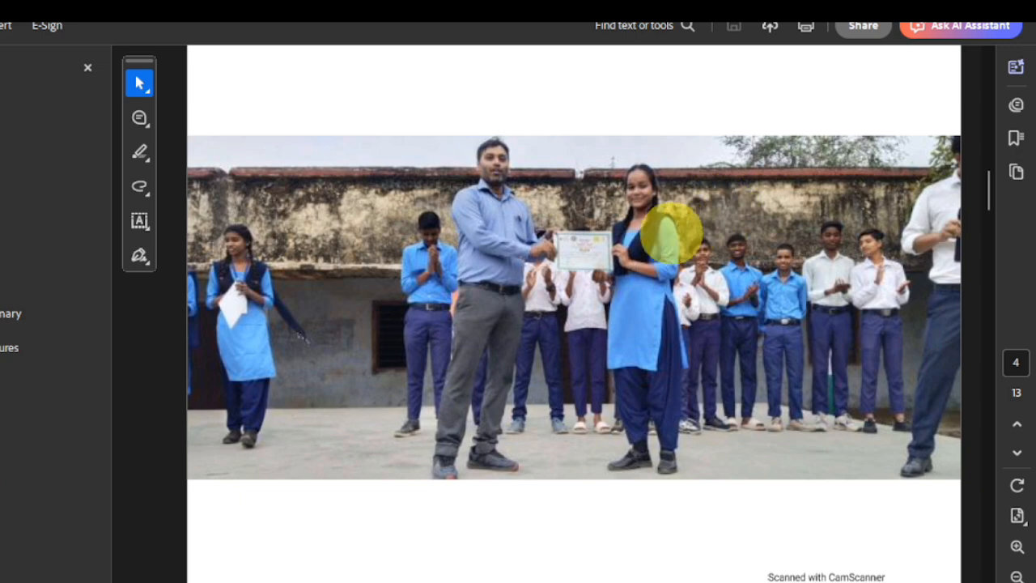
scroll(671, 232, "down", 10)
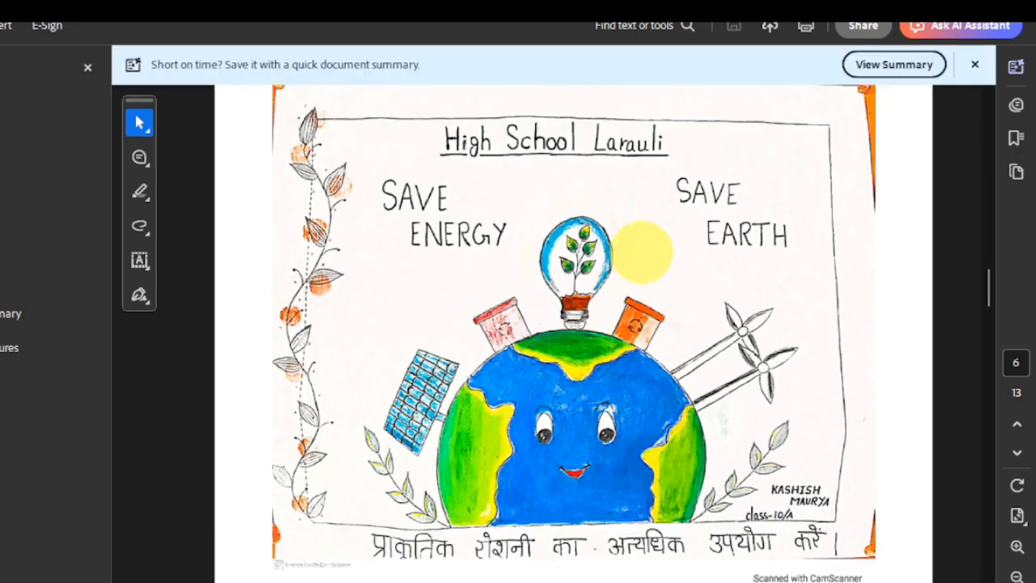
scroll(671, 247, "down", 5)
scroll(730, 335, "down", 5)
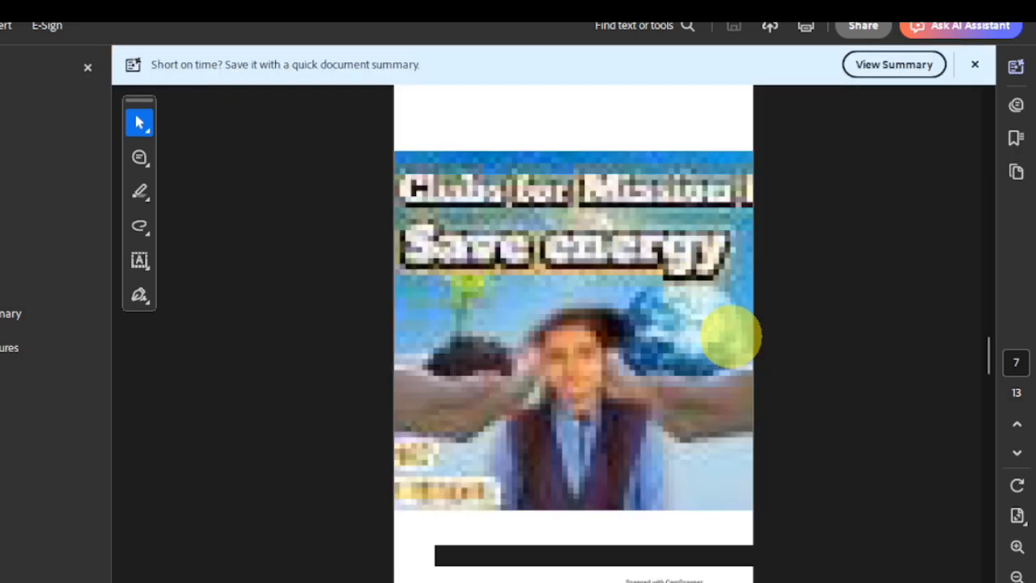
scroll(761, 289, "down", 10)
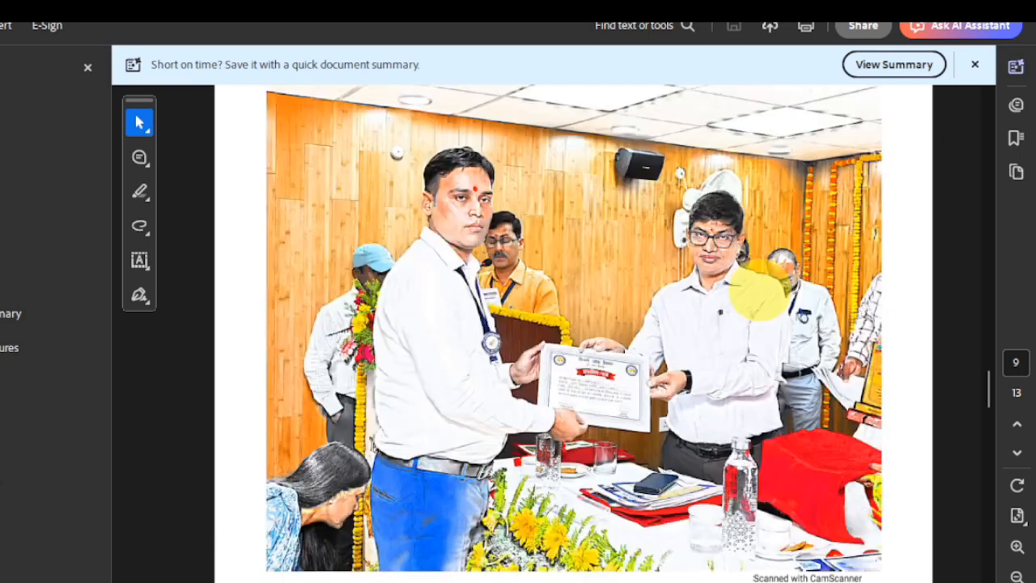
scroll(759, 287, "down", 15)
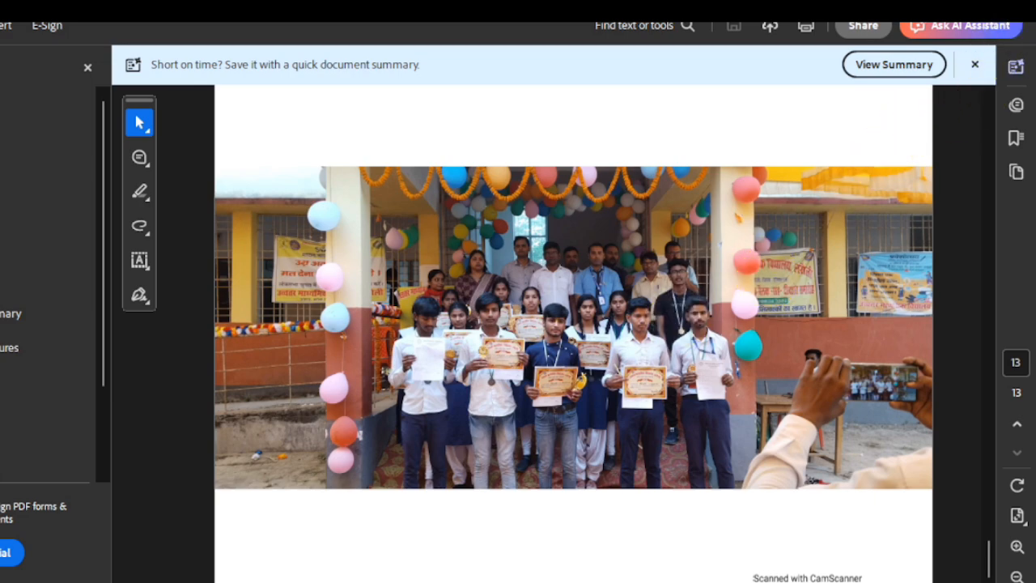
left_click(1016, 4)
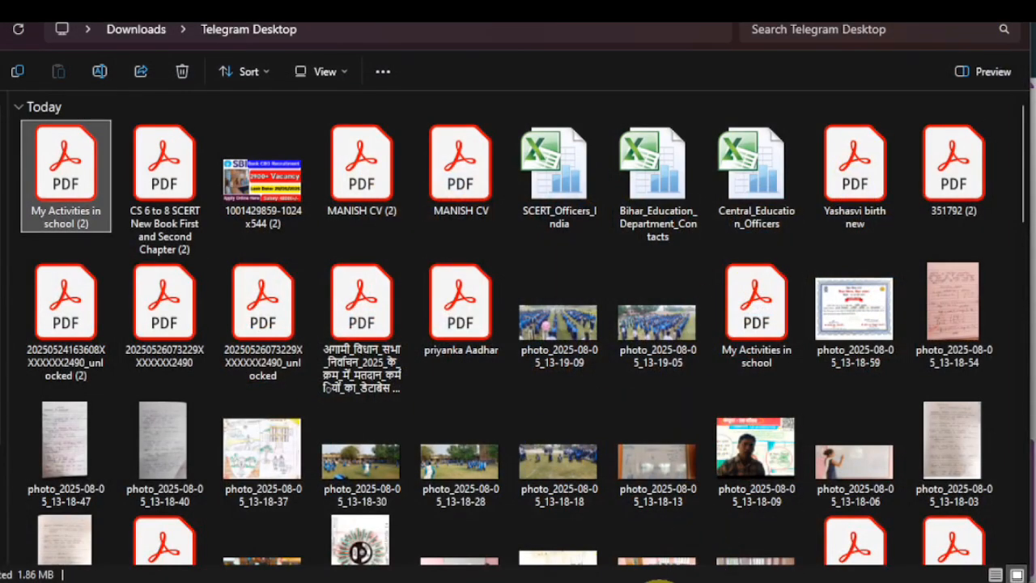
left_click(683, 582)
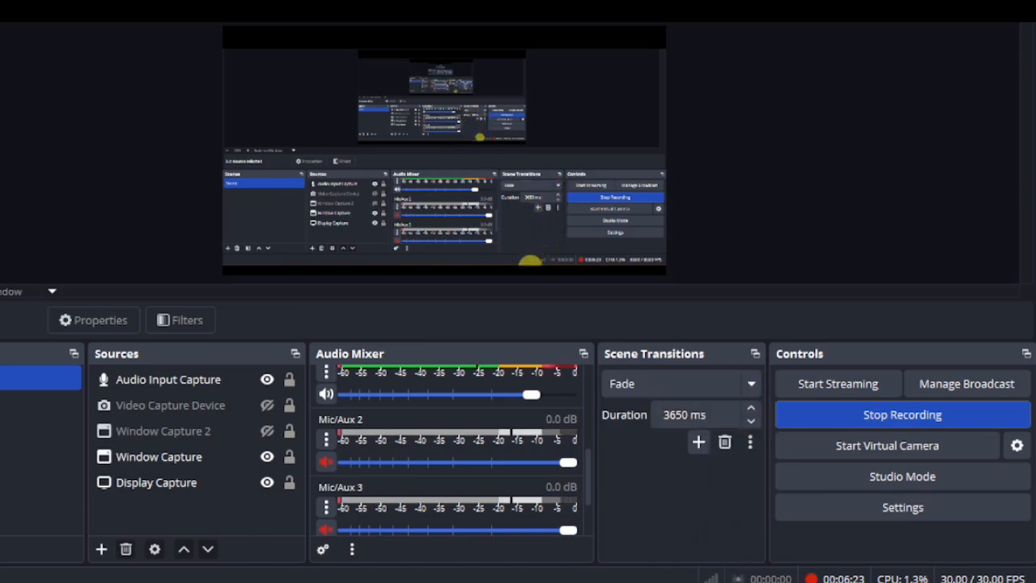